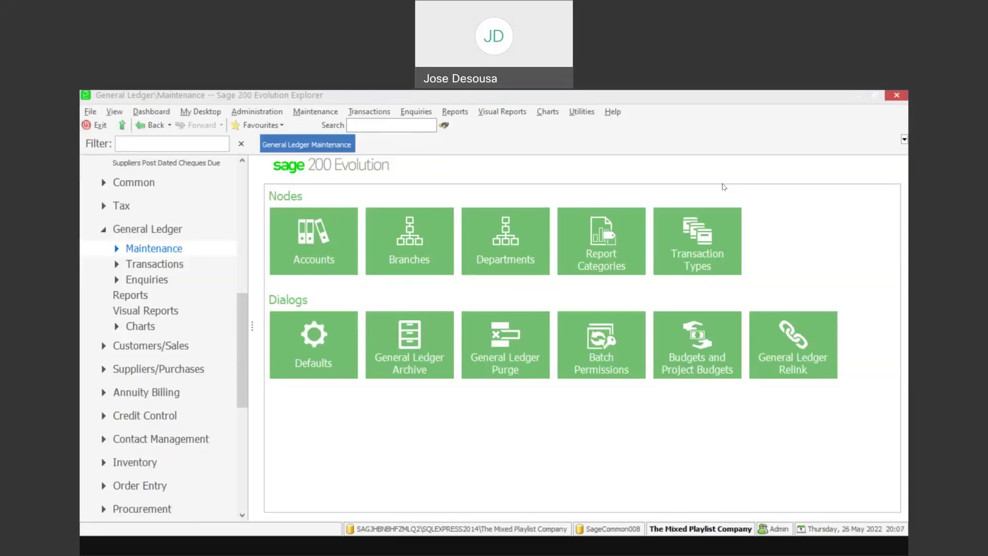
{"action": "left_click", "coordinate": [185, 295]}
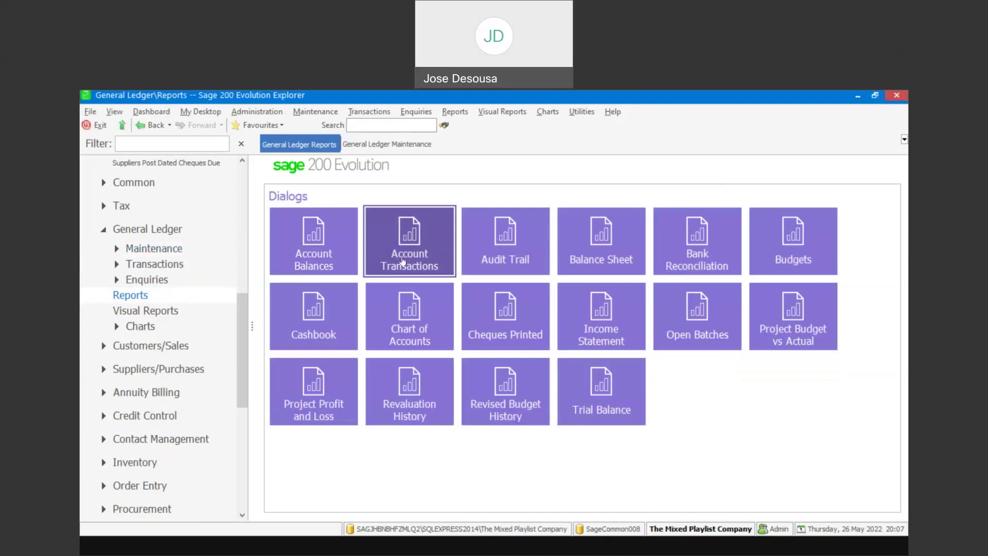
{"action": "left_click", "coordinate": [403, 261]}
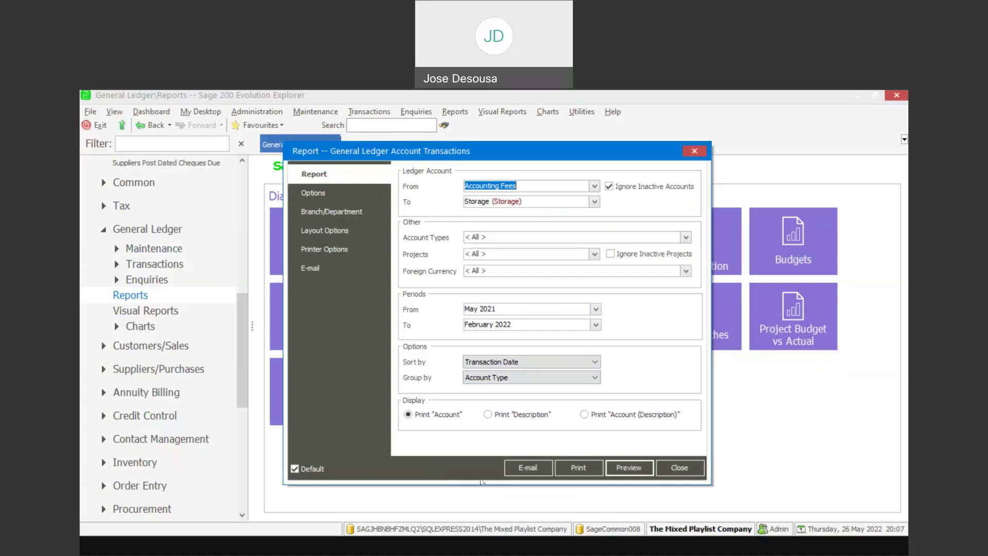
{"action": "left_click", "coordinate": [685, 475]}
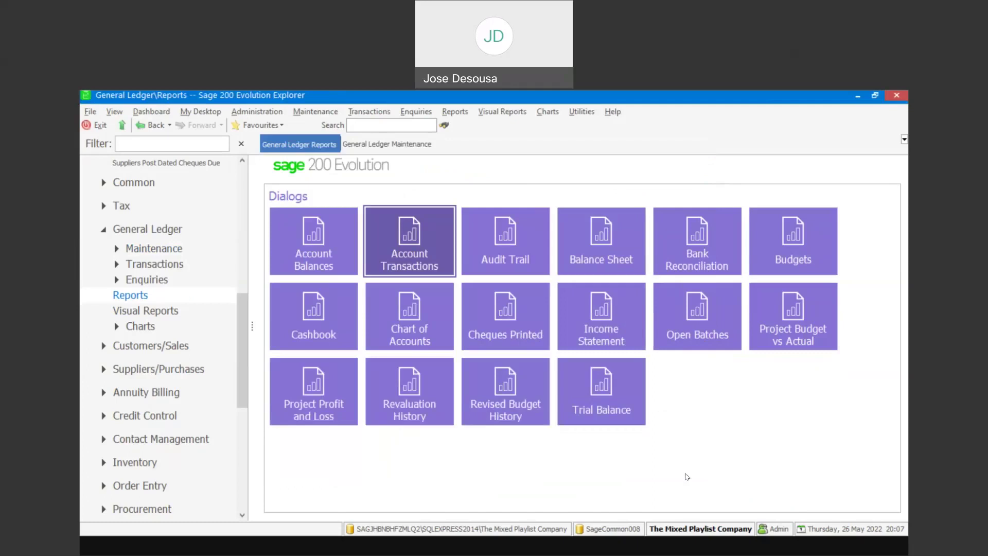
- From General Ledger > Transactions, open the Transactional Export dialog for account transactions
{"action": "left_click", "coordinate": [186, 264]}
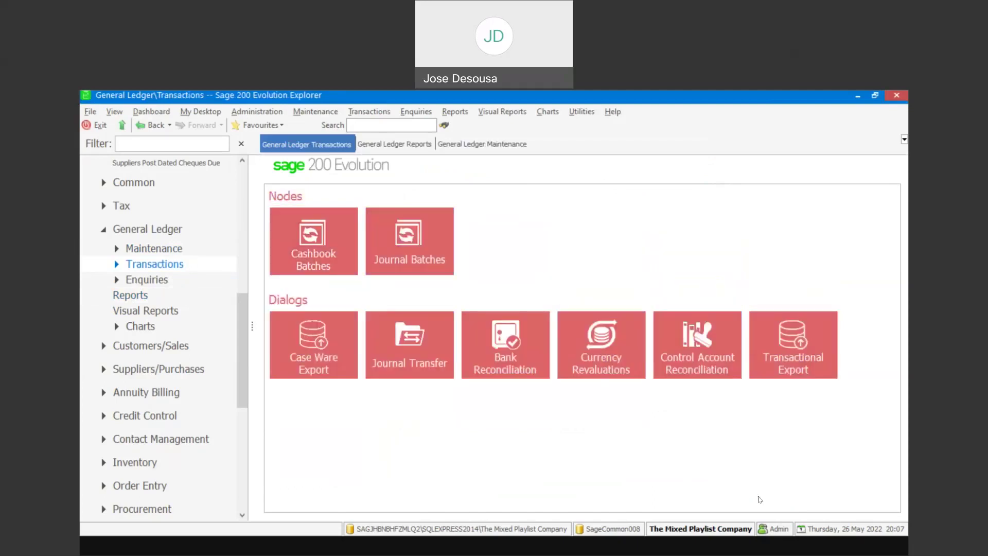
{"action": "left_click", "coordinate": [798, 355]}
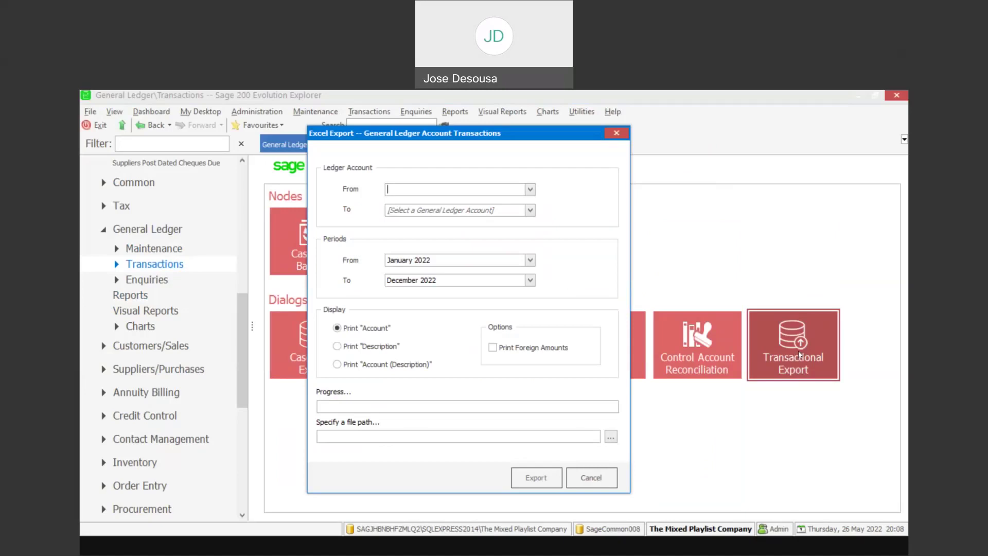
- Set the ledger account range from 5430 to Work in Progress
{"action": "left_click", "coordinate": [533, 190]}
{"action": "left_click", "coordinate": [532, 215]}
{"action": "left_click", "coordinate": [531, 211]}
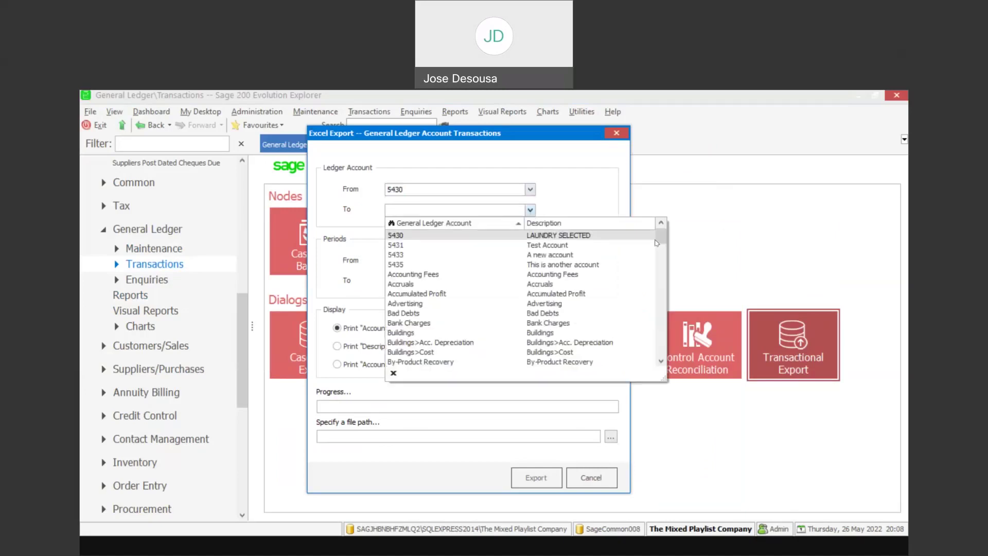
{"action": "scroll", "coordinate": [618, 330], "scroll_direction": "down", "scroll_amount": 15}
{"action": "left_click", "coordinate": [636, 363]}
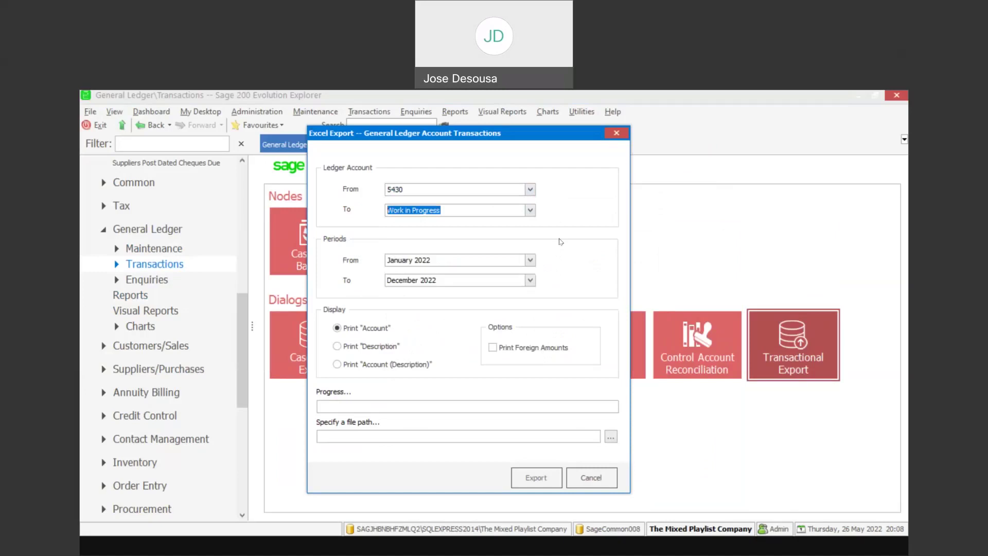
- Set the period range from January 2021 to December 2021
{"action": "left_click", "coordinate": [529, 262]}
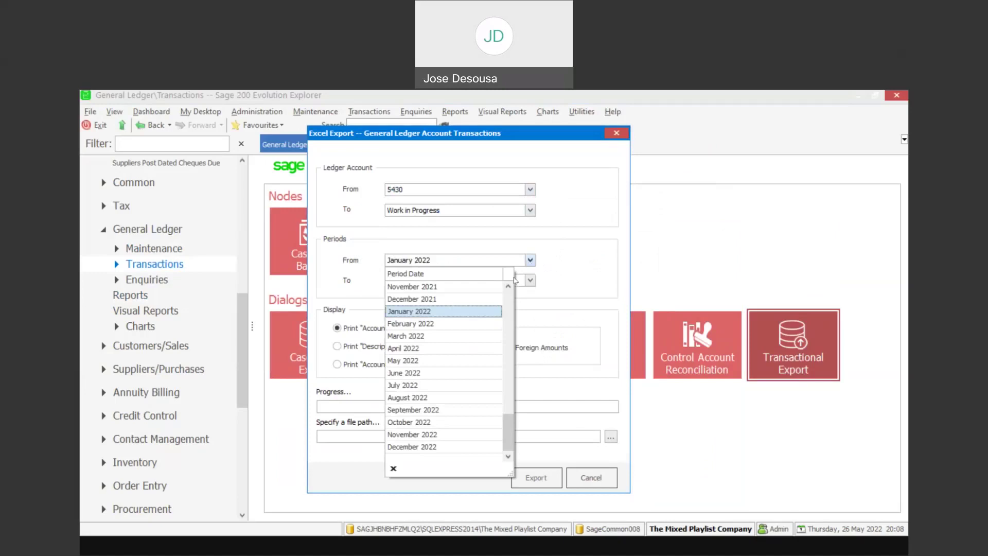
{"action": "left_click", "coordinate": [509, 287]}
{"action": "left_click", "coordinate": [509, 287]}
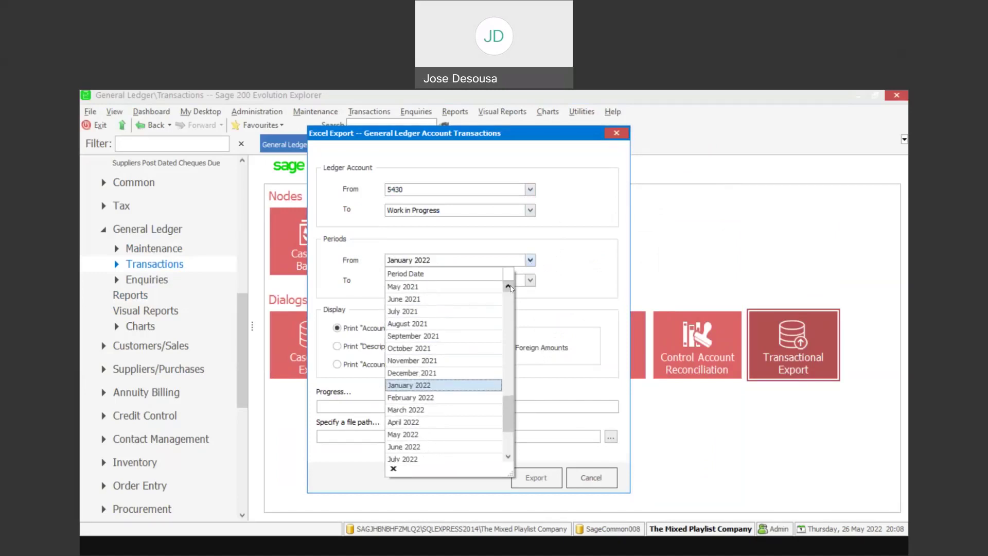
{"action": "left_click", "coordinate": [508, 287]}
{"action": "left_click", "coordinate": [508, 287]}
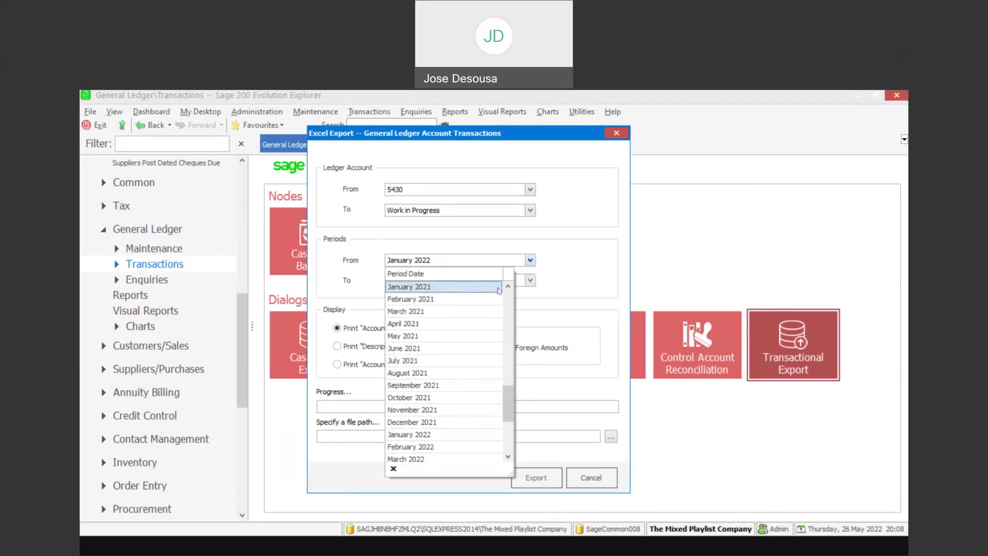
{"action": "left_click", "coordinate": [495, 287]}
{"action": "left_click", "coordinate": [531, 282]}
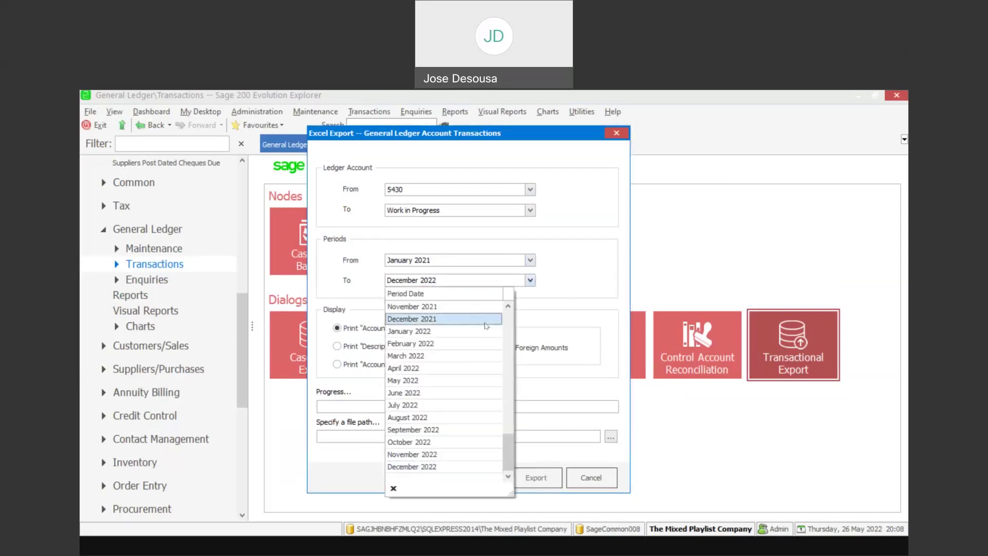
{"action": "left_click", "coordinate": [478, 319]}
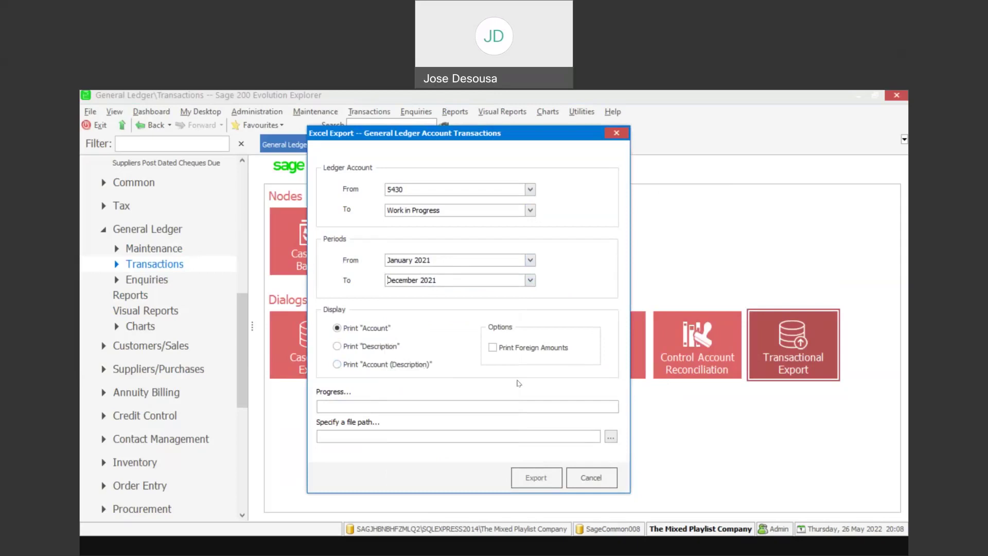
- Save the export as GL Transaction Export [26-05-2022].xlsx in GL Export, export, and open it in Excel
{"action": "left_click", "coordinate": [611, 437]}
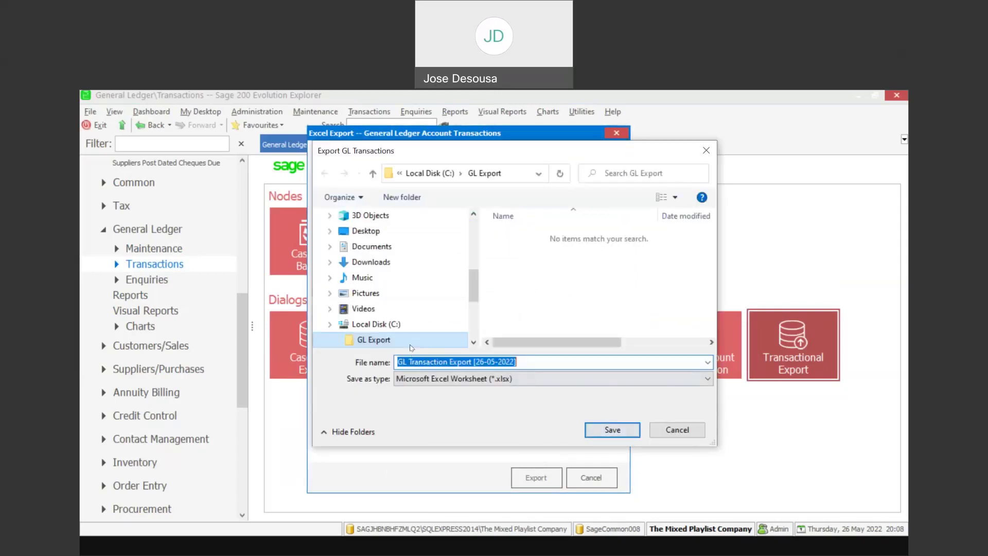
{"action": "left_click", "coordinate": [411, 346]}
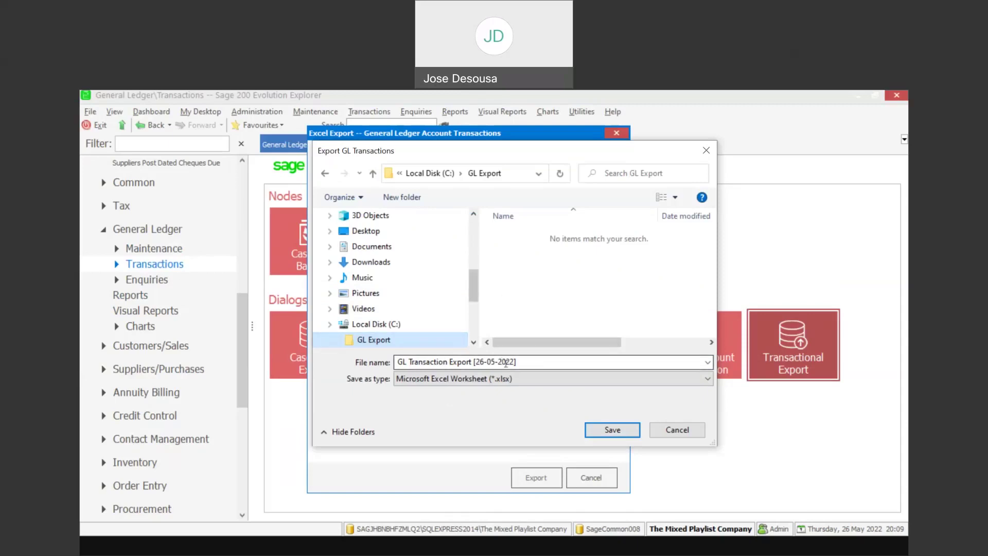
{"action": "left_click", "coordinate": [610, 431]}
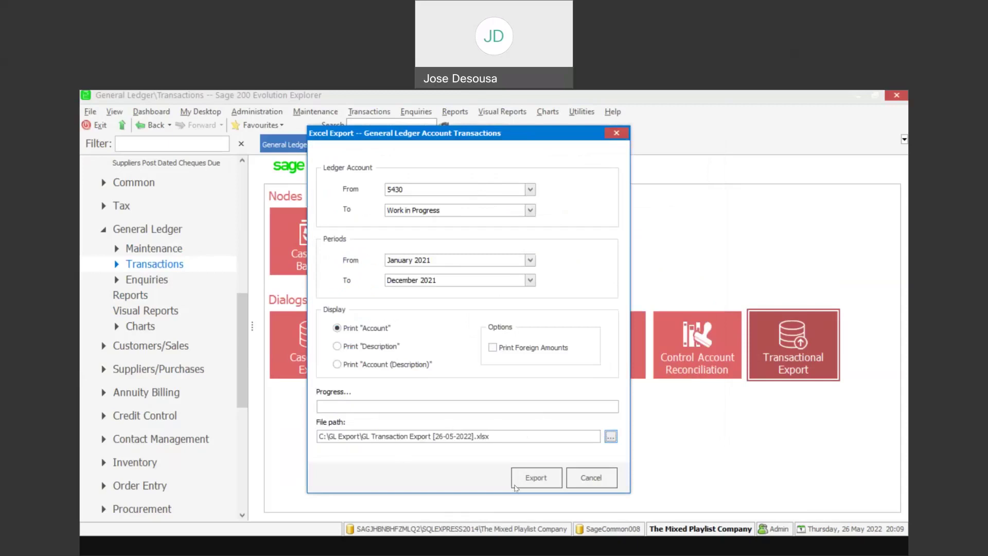
{"action": "left_click", "coordinate": [535, 484]}
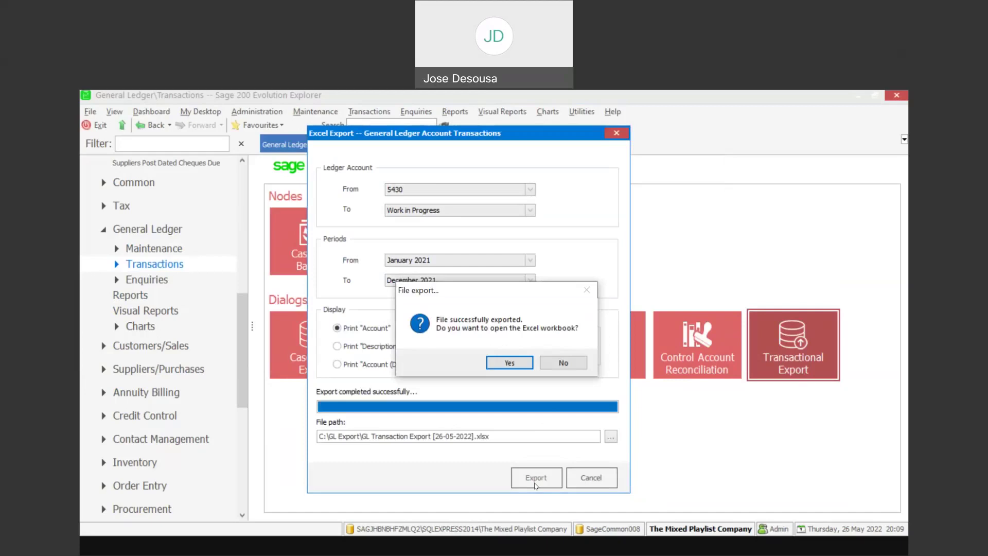
{"action": "left_click", "coordinate": [521, 363]}
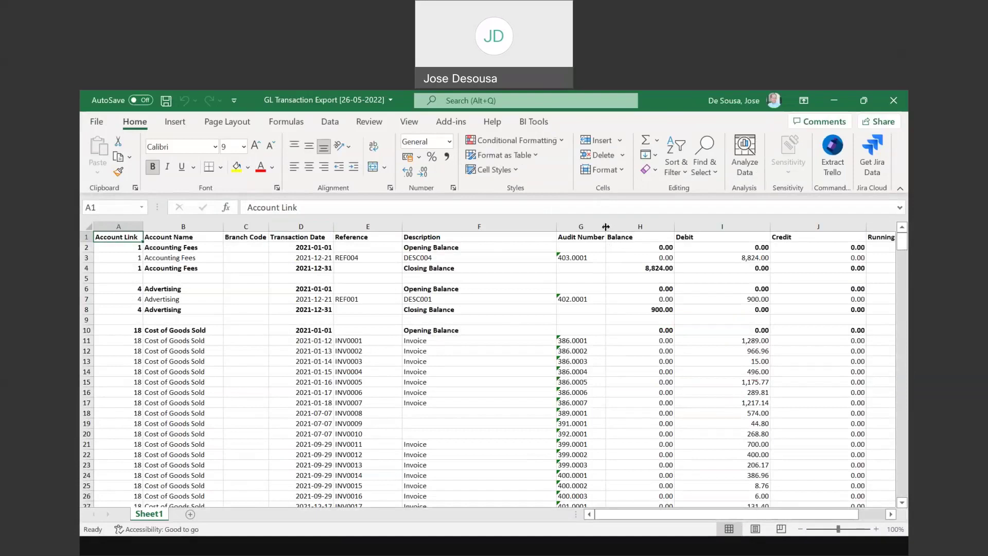
- Scroll Sheet1 sideways and down to check the opening, transaction, closing and running balance columns
{"action": "left_click_drag", "start_coordinate": [606, 227], "coordinate": [614, 227]}
{"action": "left_click_drag", "start_coordinate": [633, 514], "coordinate": [660, 514]}
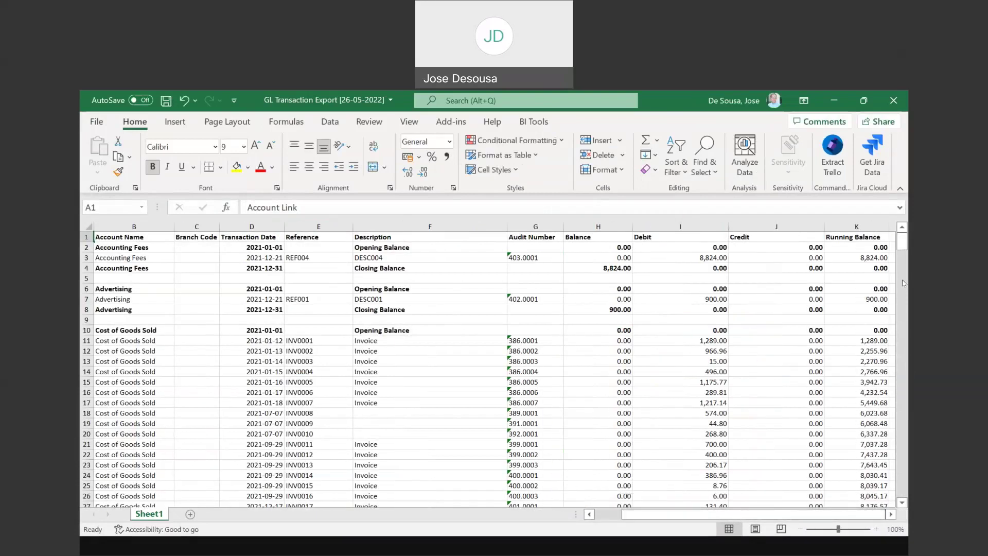
{"action": "mouse_move", "coordinate": [903, 241]}
{"action": "left_mouse_down"}
{"action": "mouse_move", "coordinate": [905, 268]}
{"action": "mouse_move", "coordinate": [906, 235]}
{"action": "left_mouse_up"}
{"action": "left_click_drag", "start_coordinate": [692, 512], "coordinate": [666, 511]}
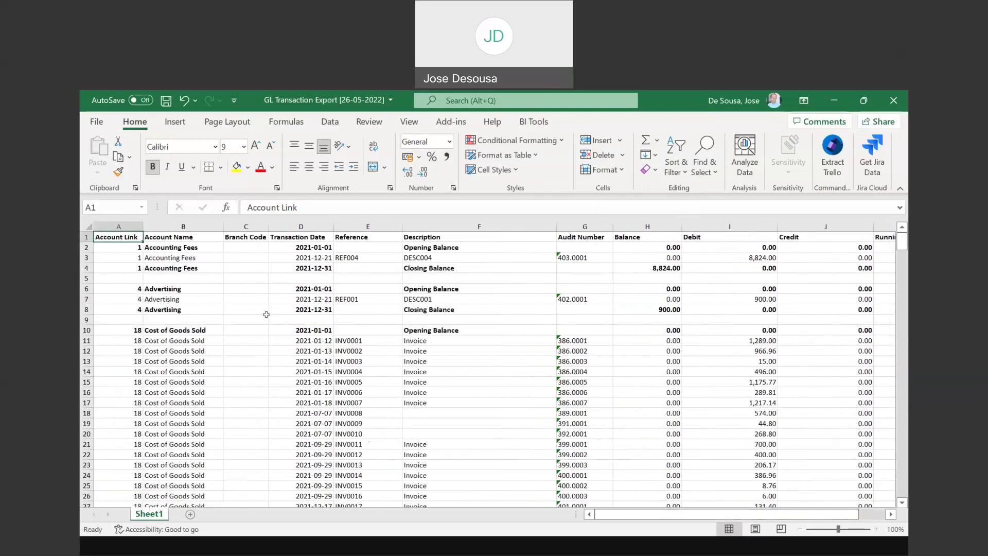
{"action": "mouse_move", "coordinate": [906, 244]}
{"action": "left_mouse_down"}
{"action": "mouse_move", "coordinate": [905, 322]}
{"action": "mouse_move", "coordinate": [904, 238]}
{"action": "left_mouse_up"}
- Back in Sage 200 Evolution, reopen the Transactional Export dialog for General Ledger account transactions
{"action": "left_click", "coordinate": [359, 546]}
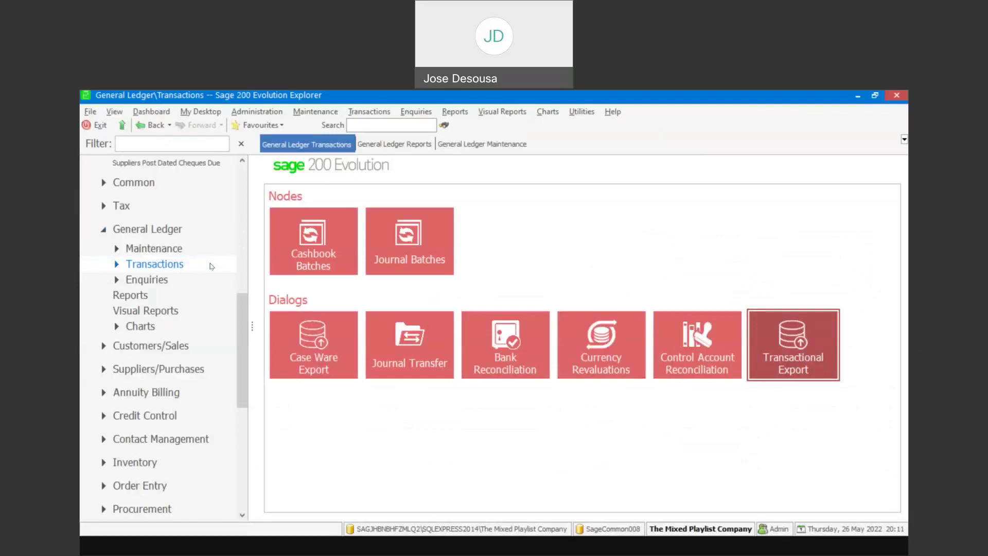
{"action": "left_click", "coordinate": [793, 357]}
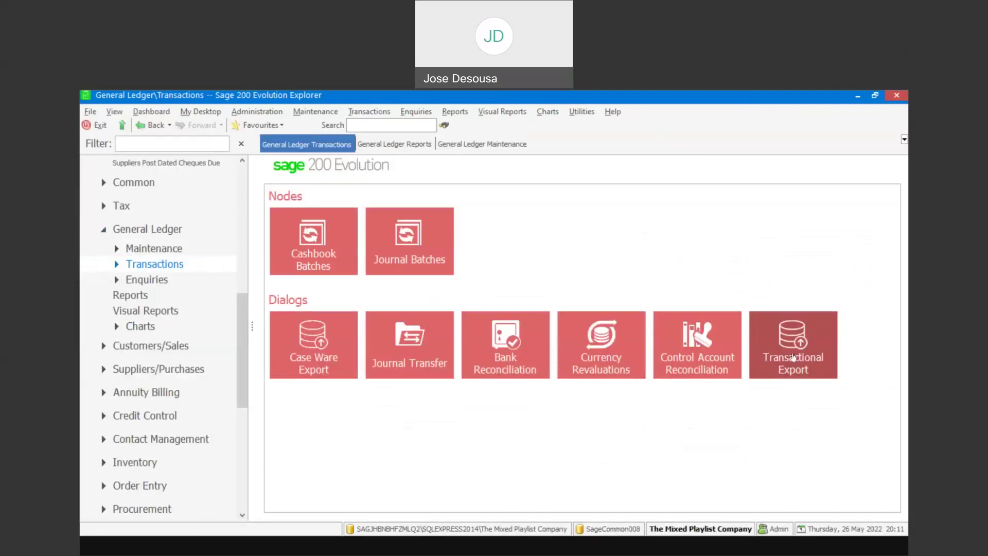
{"action": "left_click", "coordinate": [794, 356]}
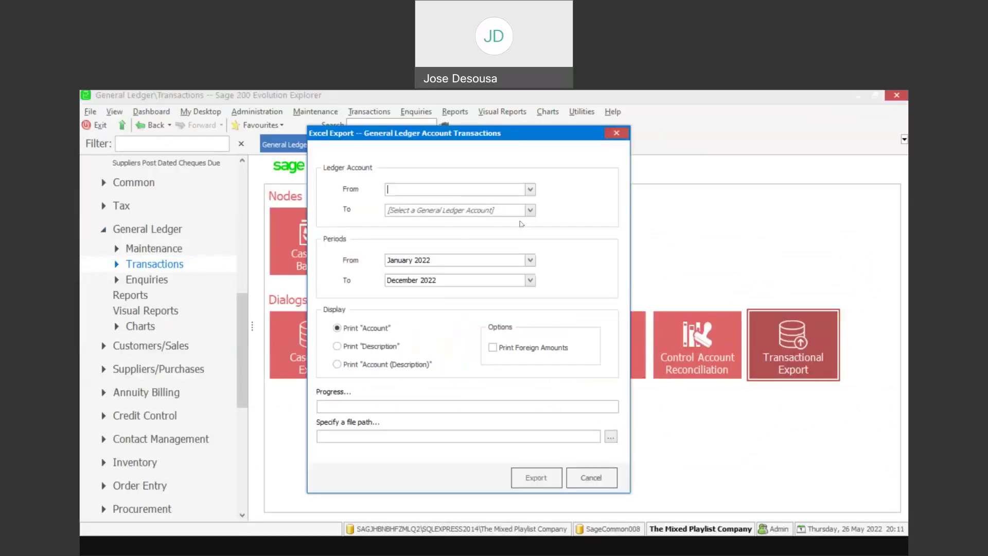